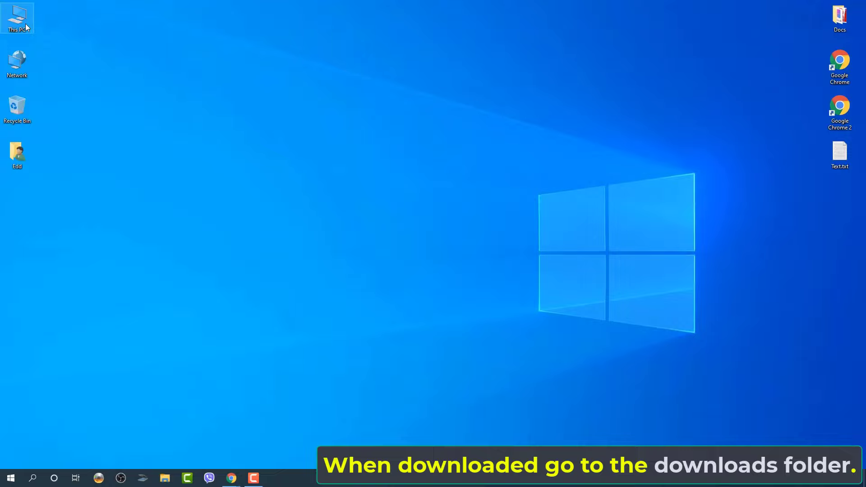
Extract SDIO_1.12.1.740.zip from the Downloads folder and put the extracted folder on the KINGSTON (G:) USB drive.
double_click(25, 23)
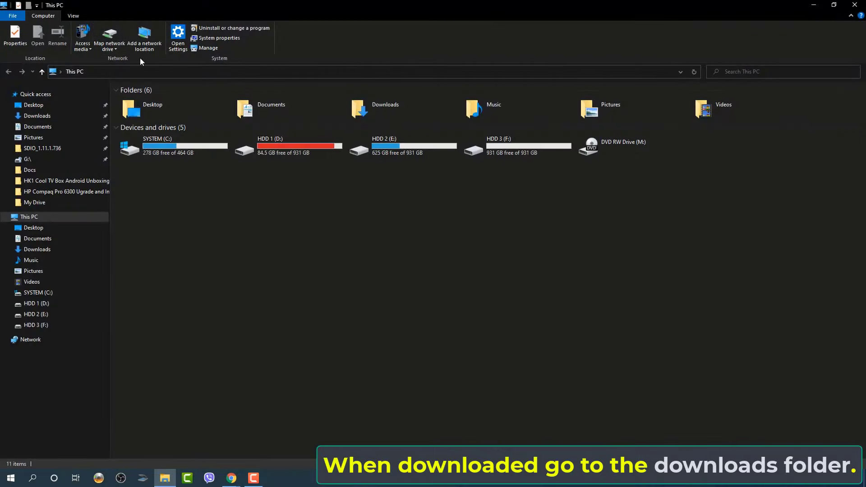
double_click(356, 101)
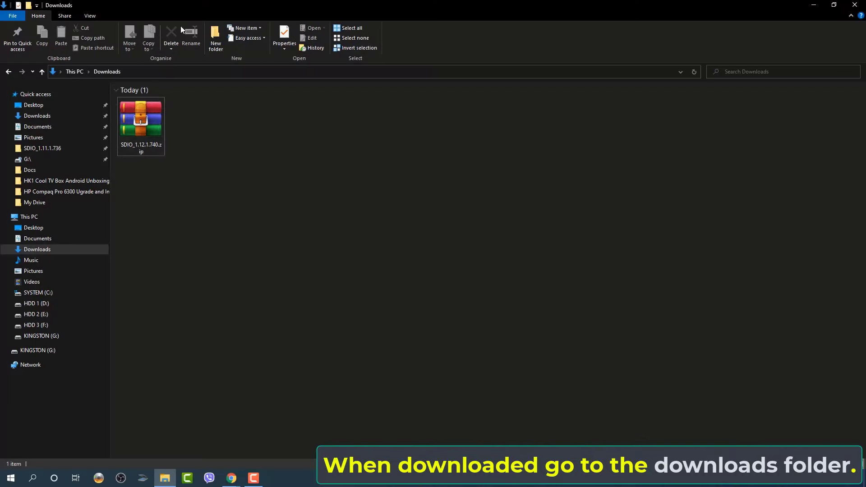
click(139, 119)
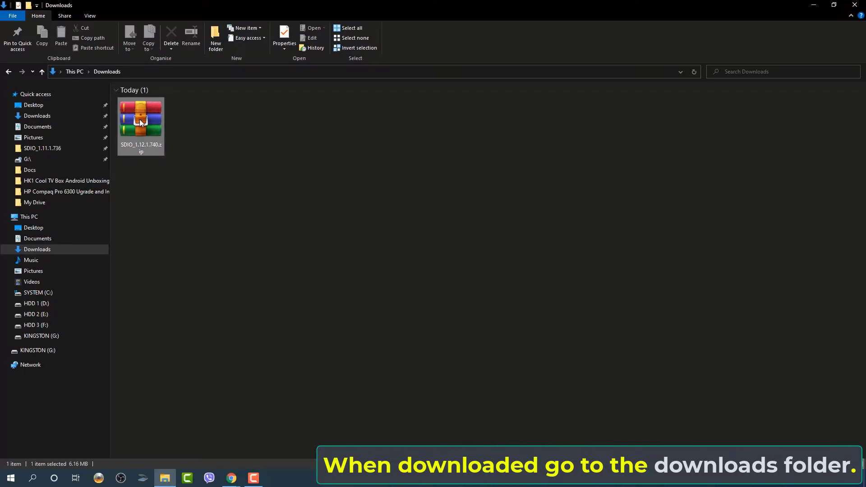
right_click(139, 119)
double_click(267, 6)
double_click(17, 20)
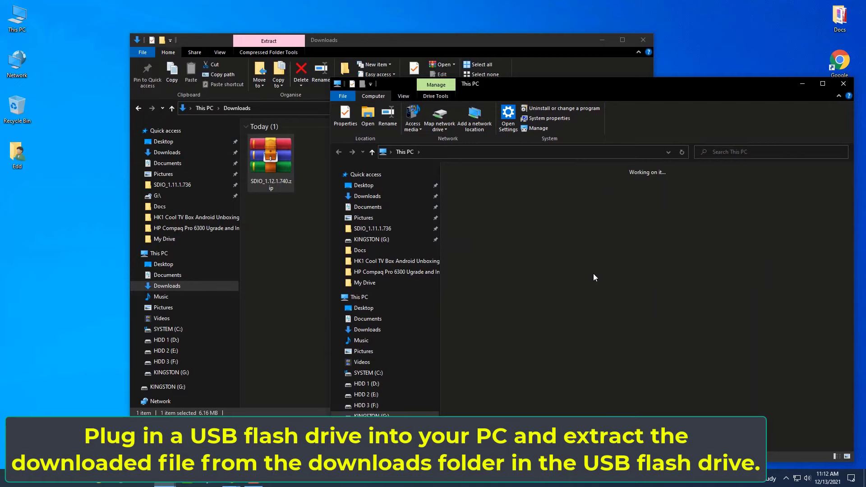
drag(271, 160, 523, 247)
click(547, 282)
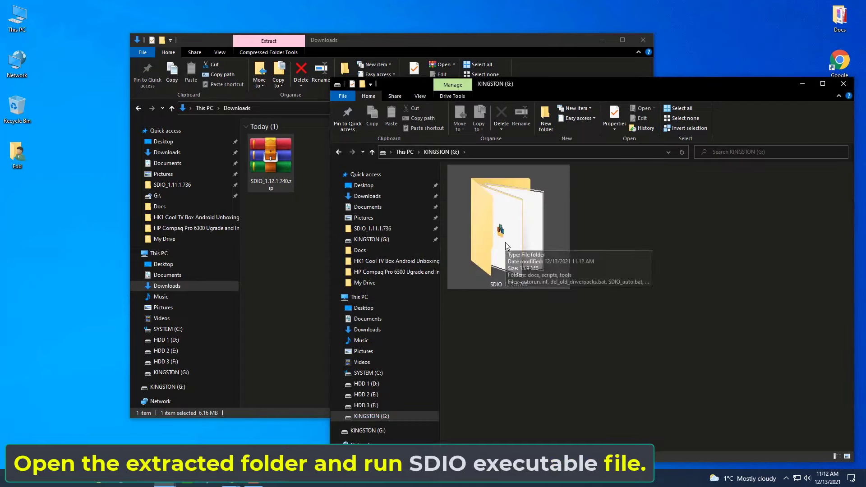
Close the Downloads window and run SDIO_R740.exe from the SDIO_1.12.1.740 folder on the USB drive.
click(641, 39)
double_click(581, 84)
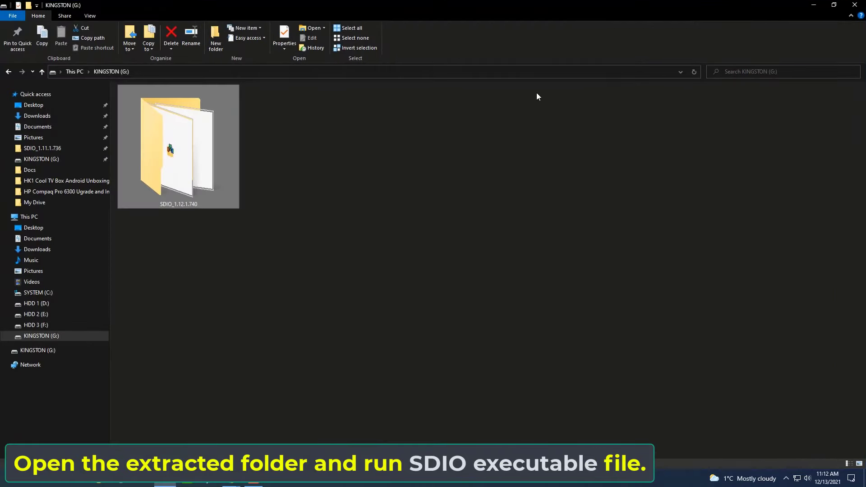
double_click(174, 129)
click(139, 161)
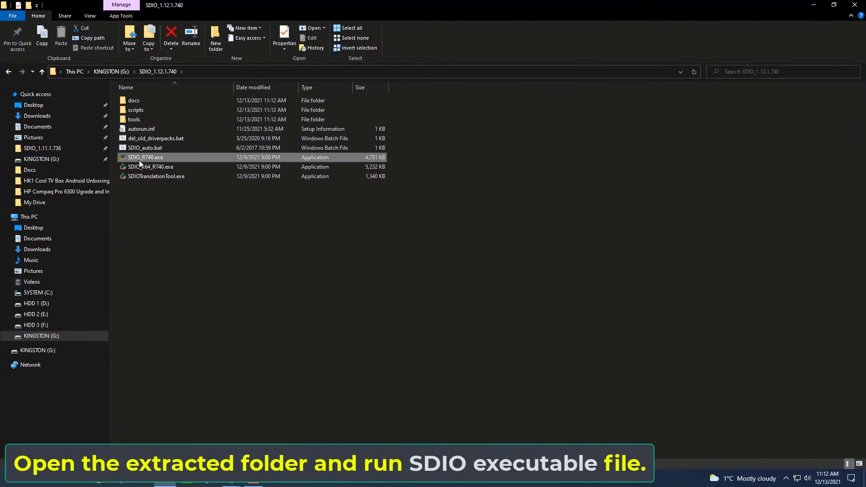
double_click(139, 163)
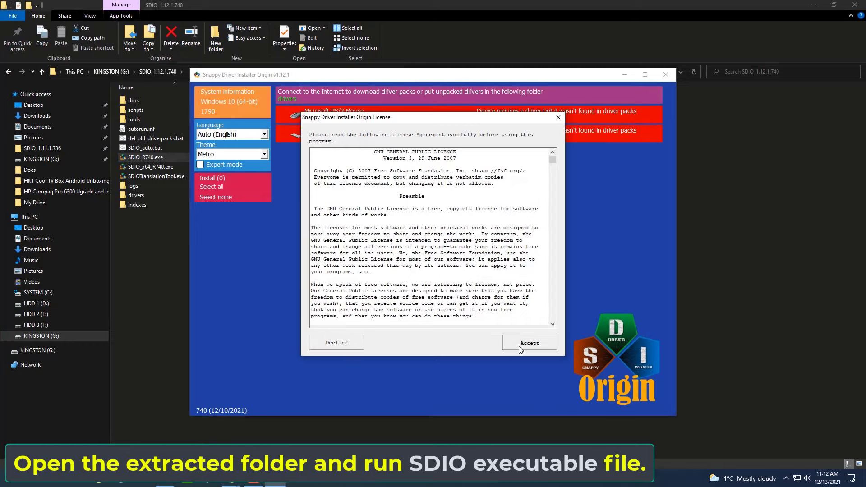
Accept the license and firewall access, download the network drivers only, and close Snappy Driver Installer Origin once the download is complete.
click(523, 343)
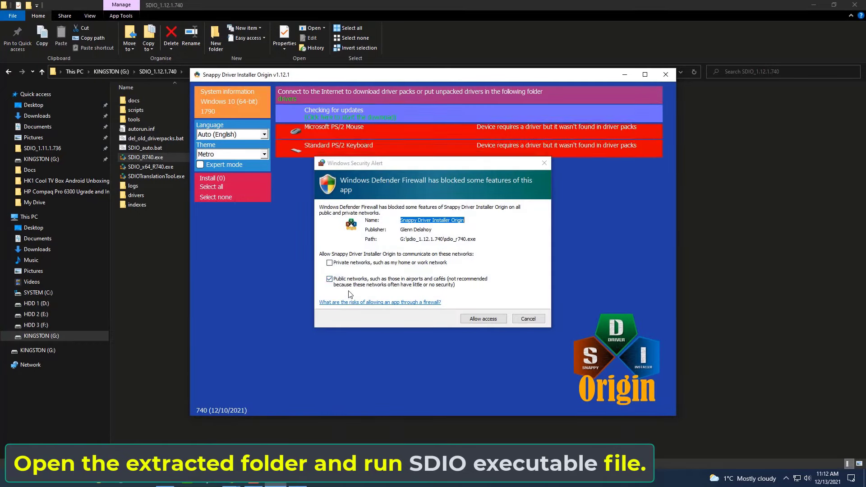
click(470, 321)
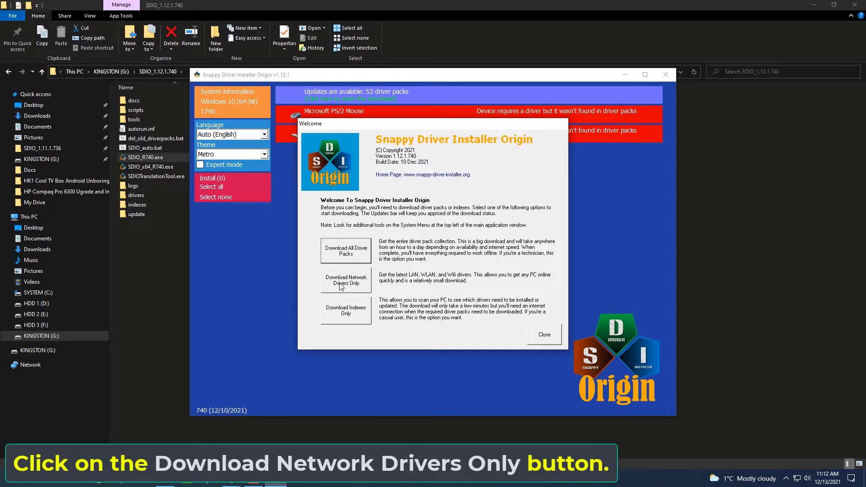
click(345, 282)
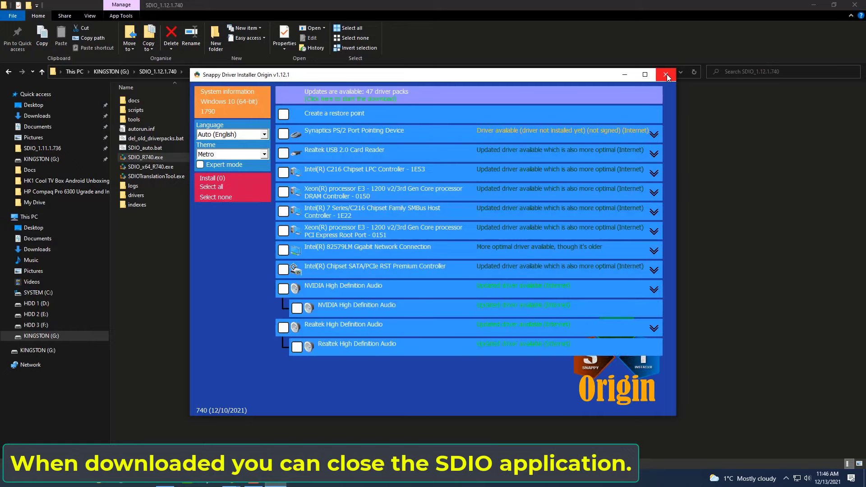
click(666, 74)
Check the size of the SDIO_1.12.1.740 folder in its properties.
right_click(360, 279)
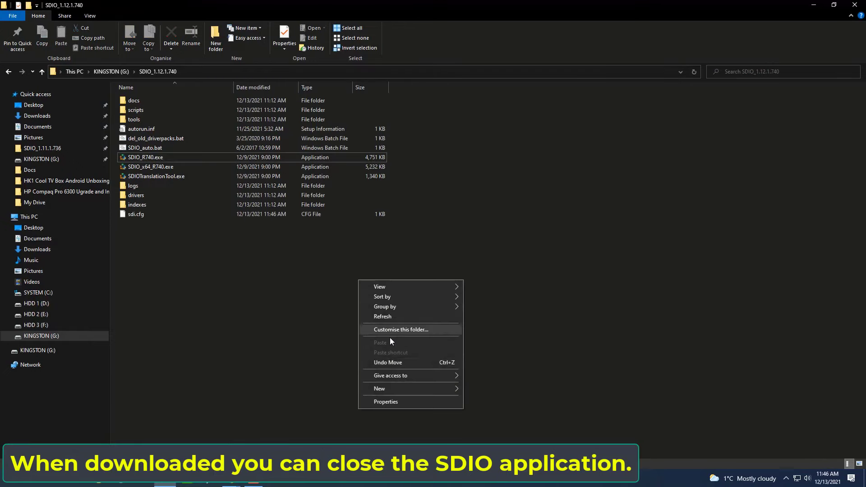
click(389, 400)
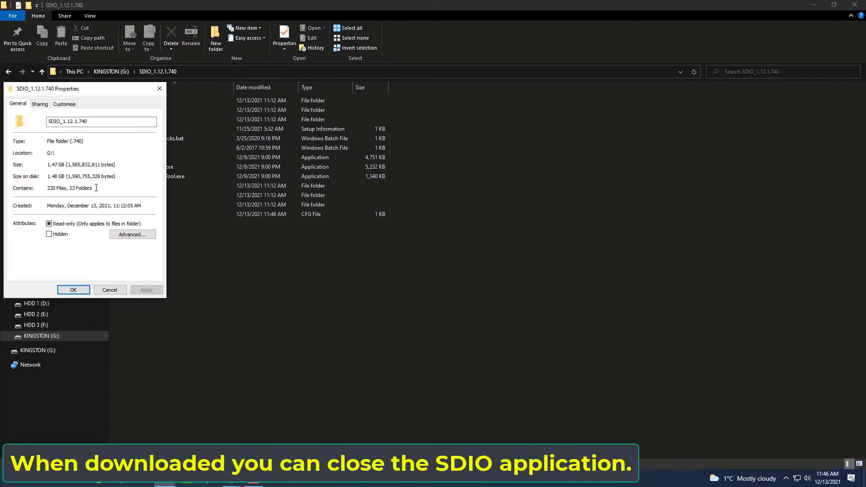
click(110, 290)
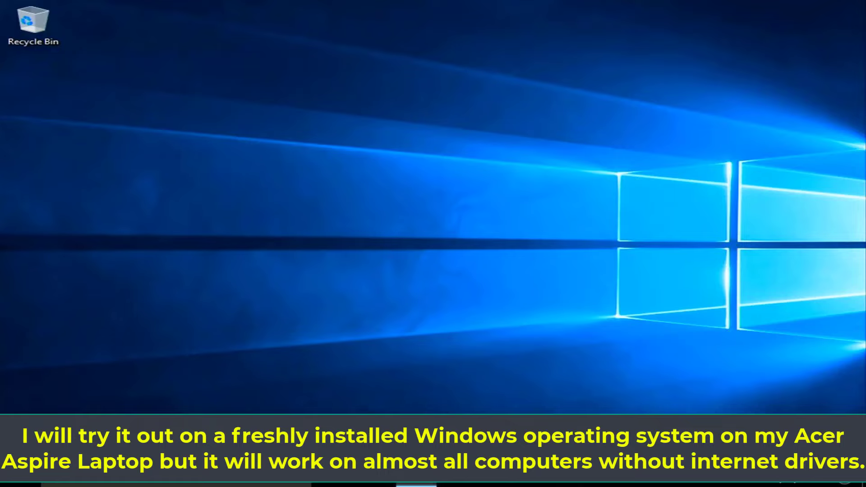
On the target laptop, run SDIO_R740 with administrator permission from the SDIO_1.12.1.740 folder on KINGSTON (D:) and maximize its window.
key(super+e)
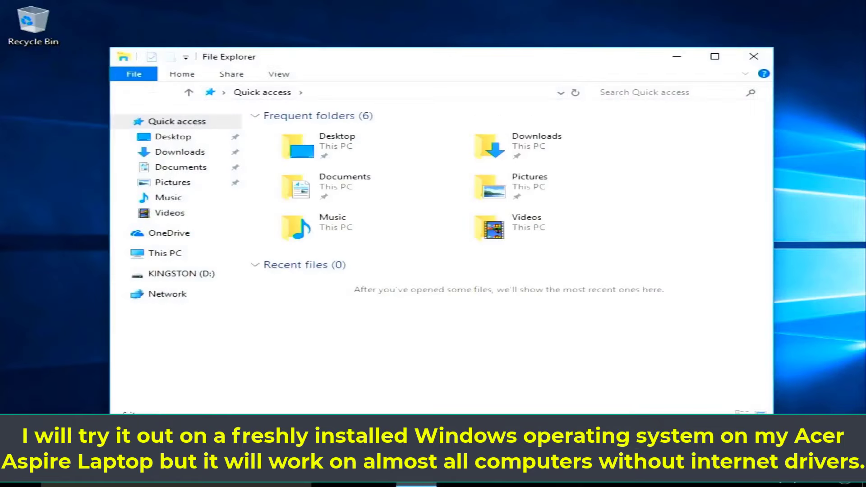
click(166, 275)
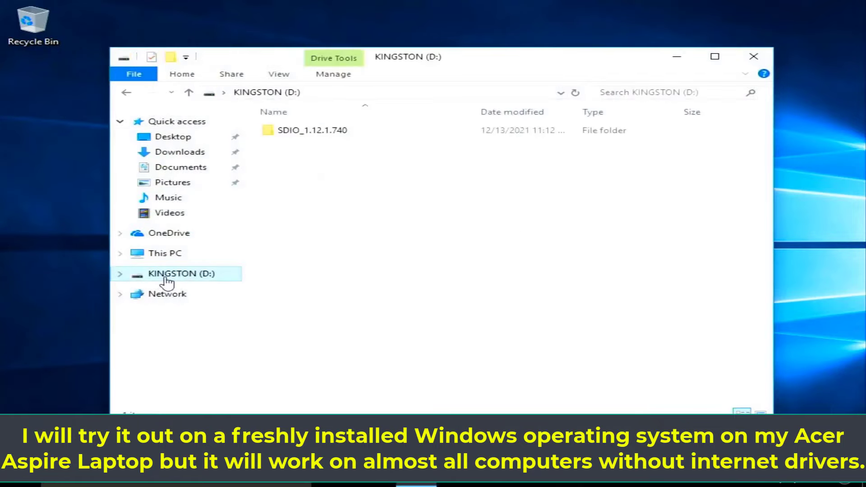
double_click(352, 134)
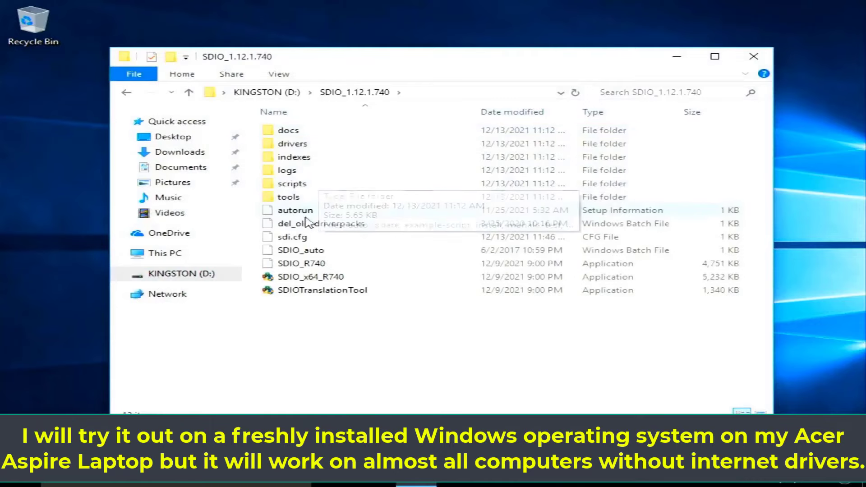
double_click(294, 266)
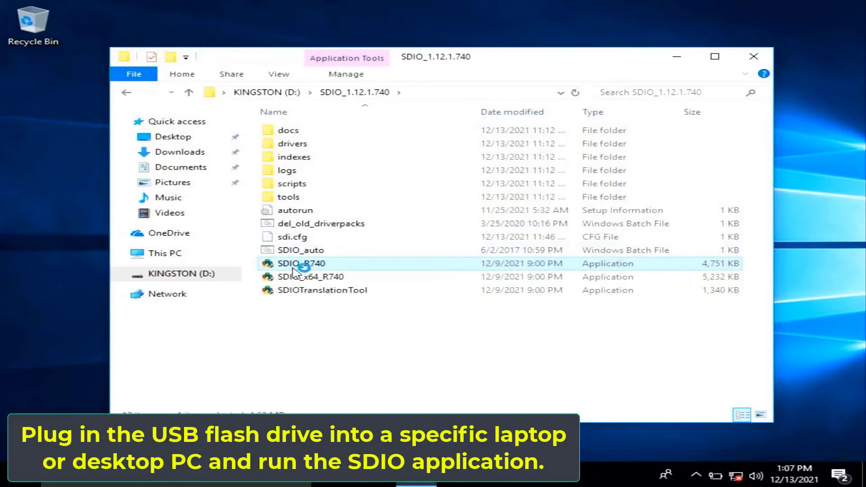
click(323, 322)
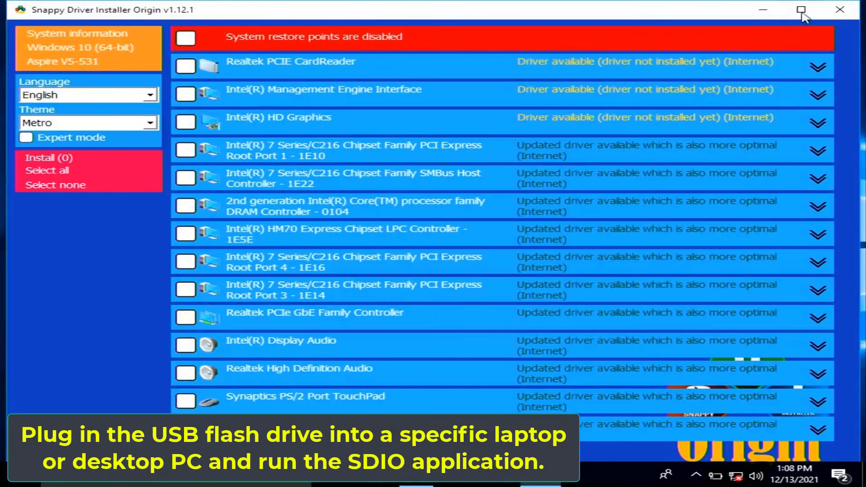
click(801, 11)
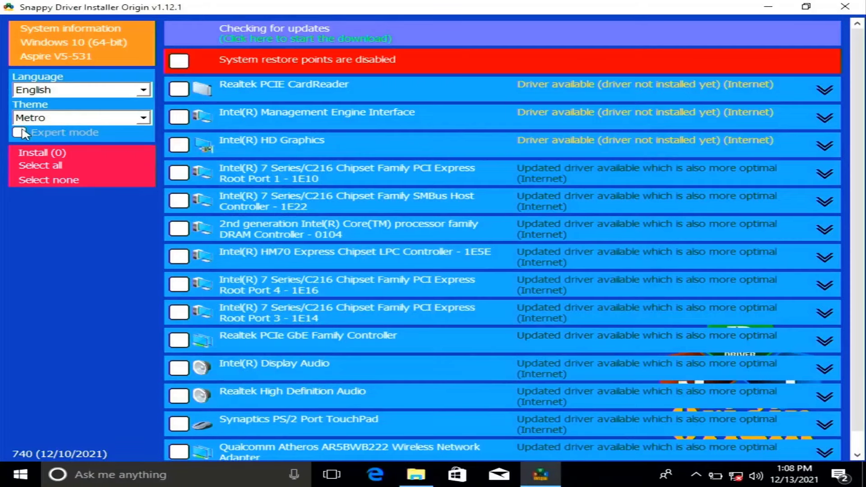
Try filtering the driver list in expert mode by excluding newer and better-match drivers.
click(21, 131)
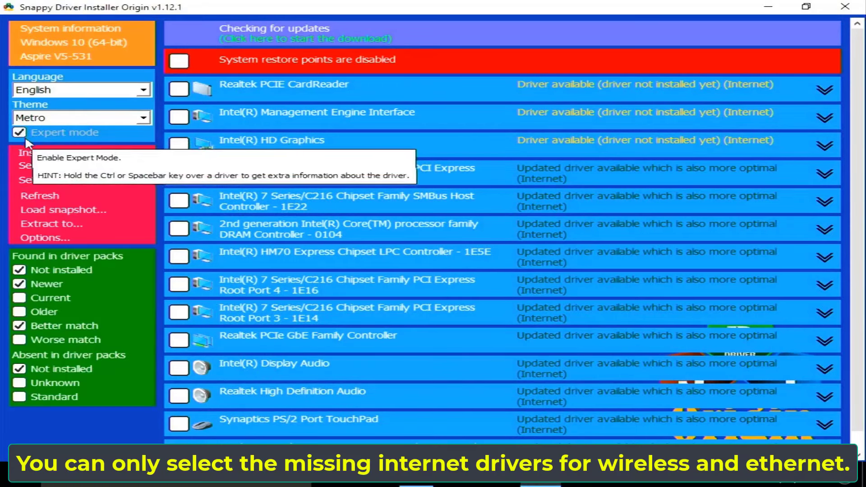
click(19, 283)
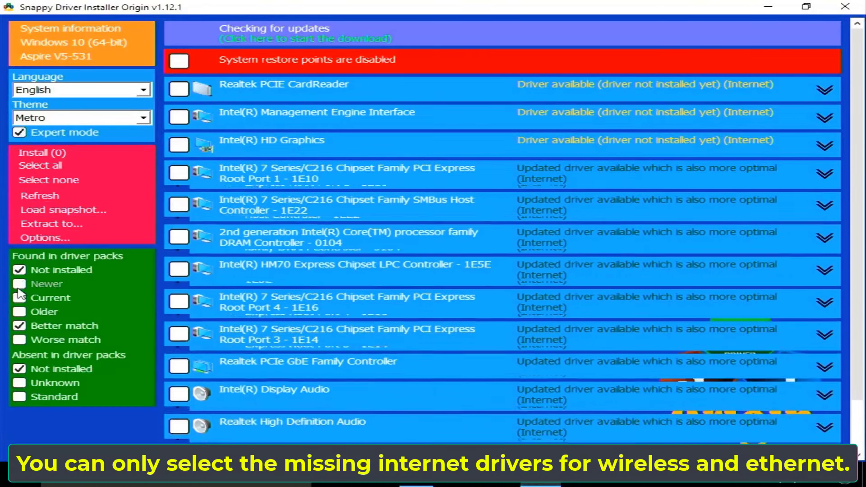
click(19, 326)
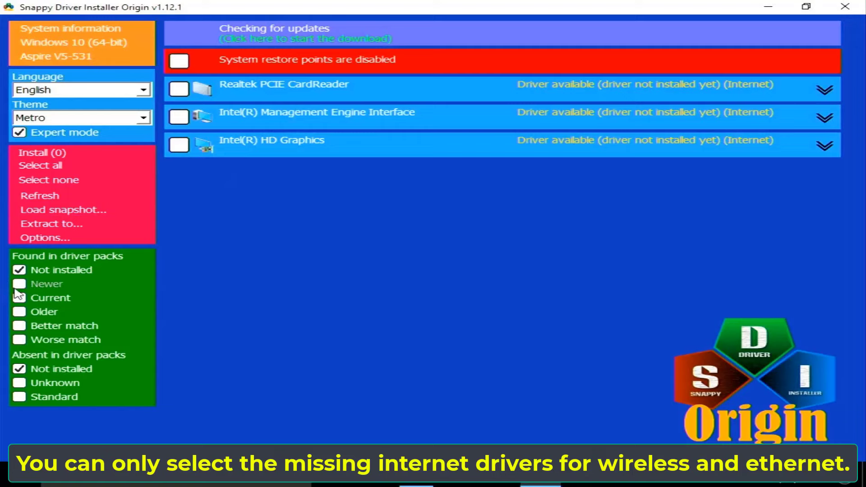
click(40, 283)
click(19, 132)
Select the Realtek PCIe GbE Family Controller and Qualcomm Atheros AR5BWB222 Wireless Network Adapter drivers and install them.
scroll(305, 224, up, 3)
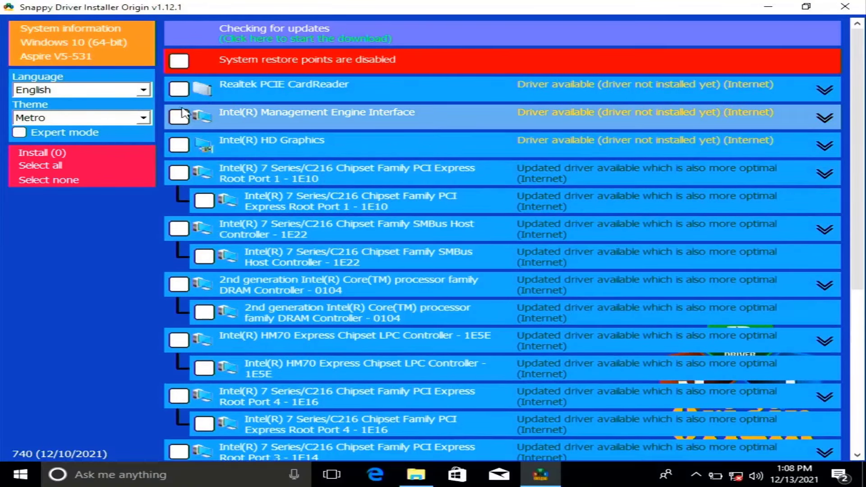
scroll(215, 156, down, 3)
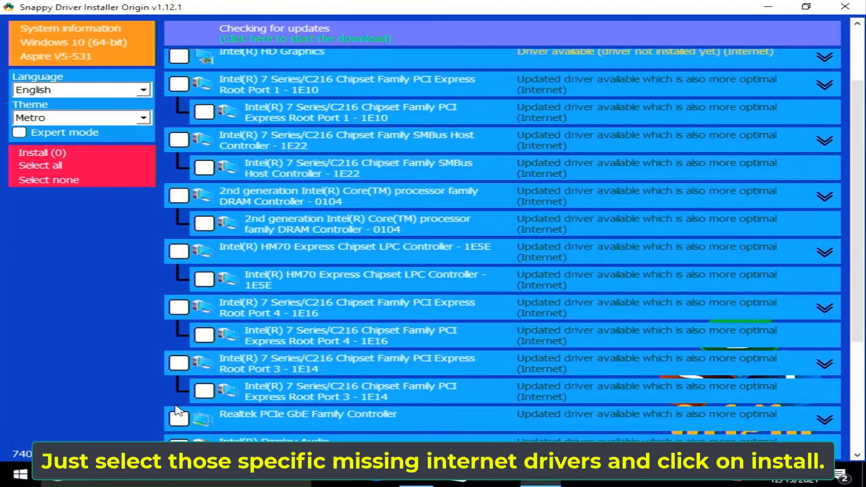
click(179, 418)
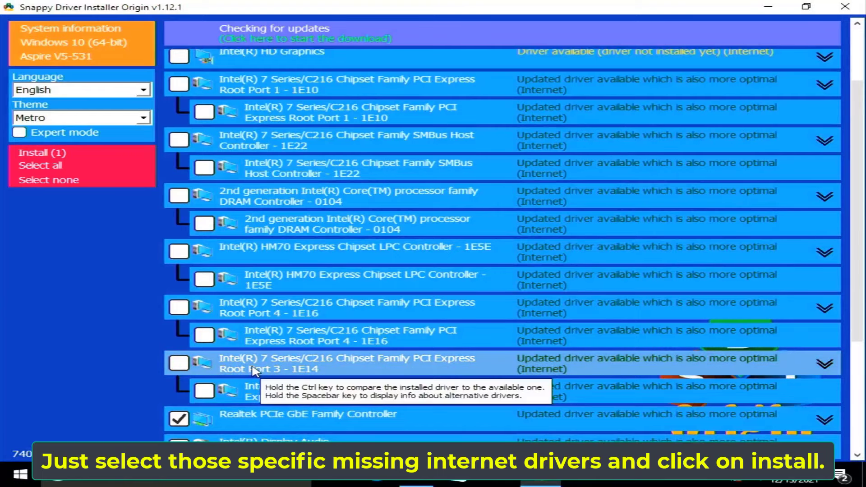
scroll(255, 370, down, 5)
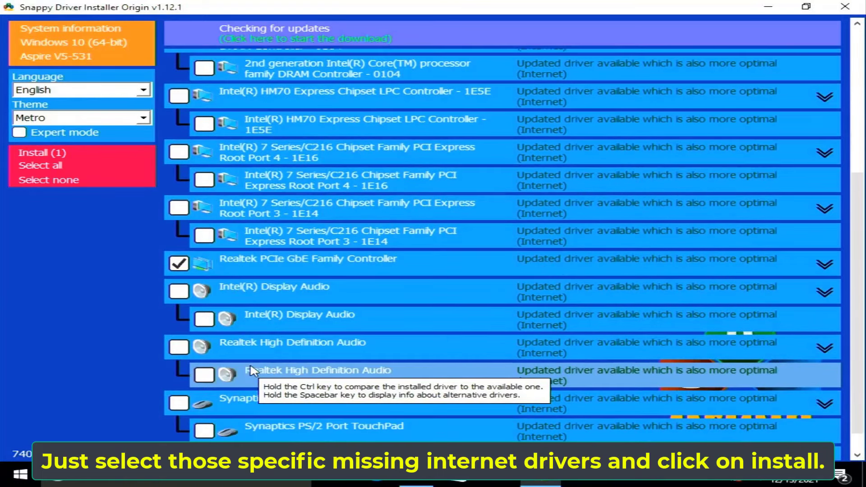
scroll(202, 370, down, 1)
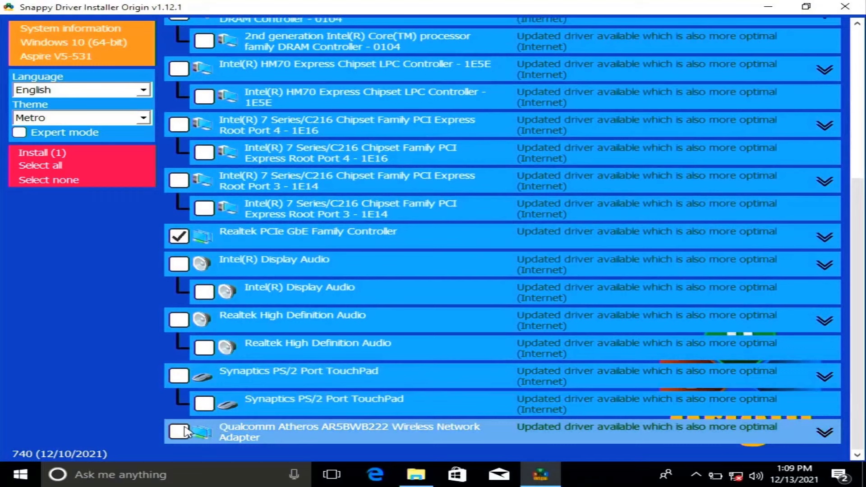
click(185, 431)
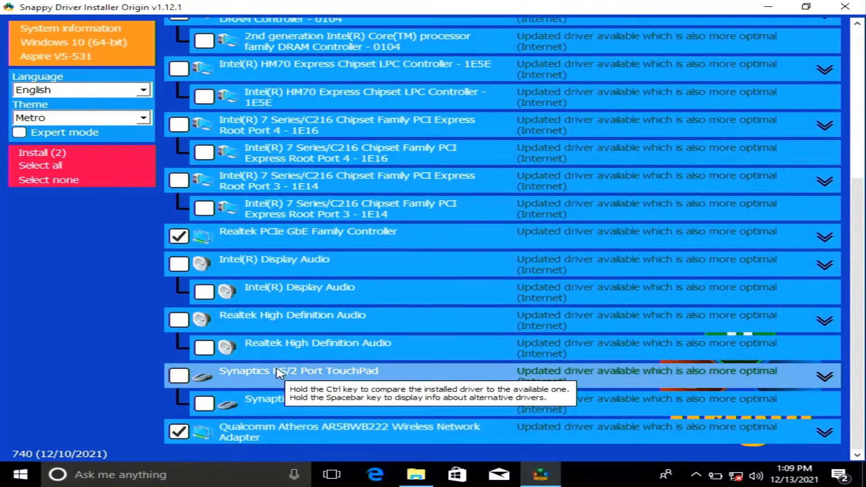
click(38, 155)
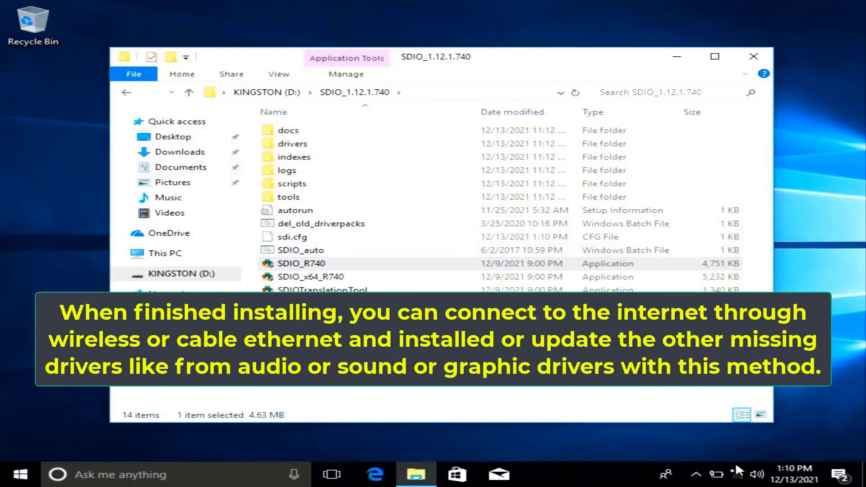
Connect to the PC2GO Wi-Fi network with automatic connection, entering the network security key.
click(738, 477)
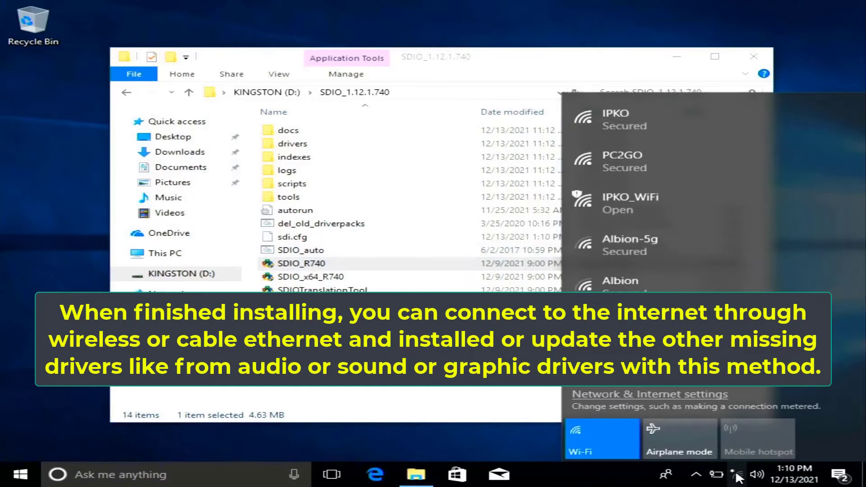
click(637, 169)
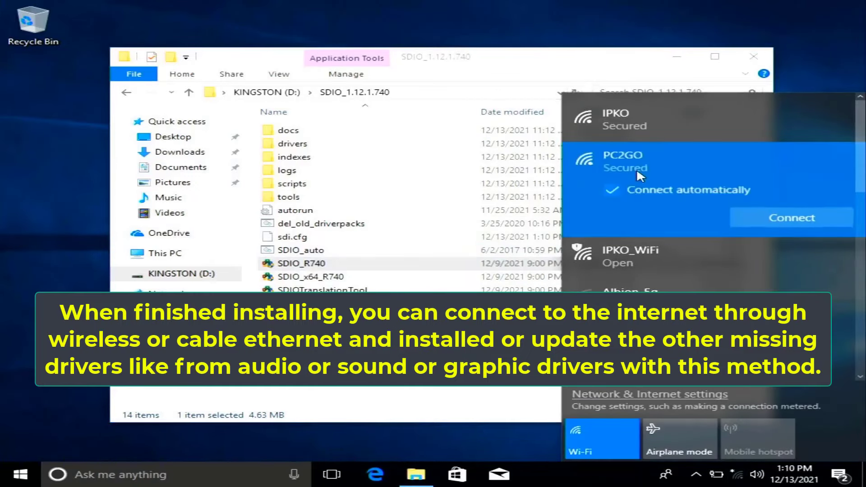
click(764, 213)
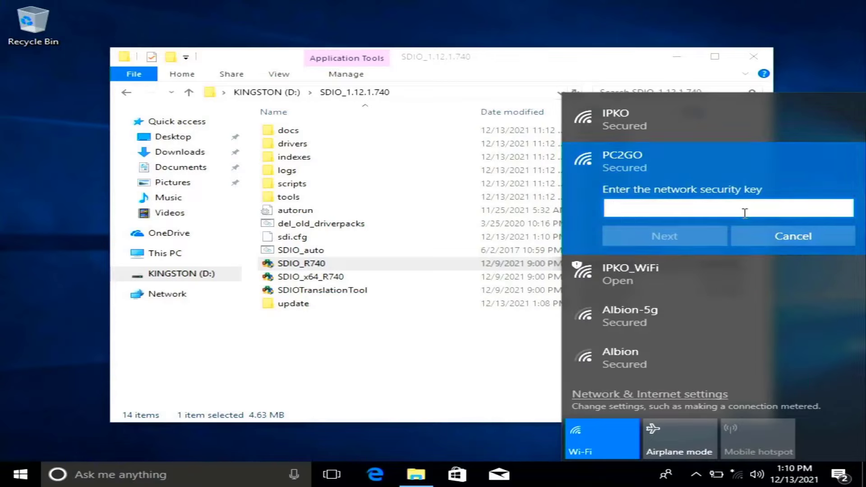
text(•••••••••)
click(711, 234)
click(686, 275)
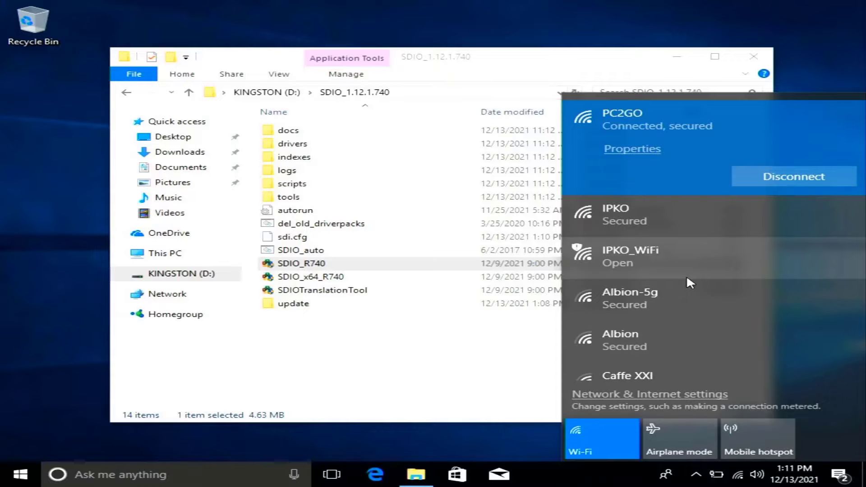
Run SDIO_R740 again with administrator permission and, in expert mode, limit the list to not-installed drivers found in driver packs.
double_click(309, 264)
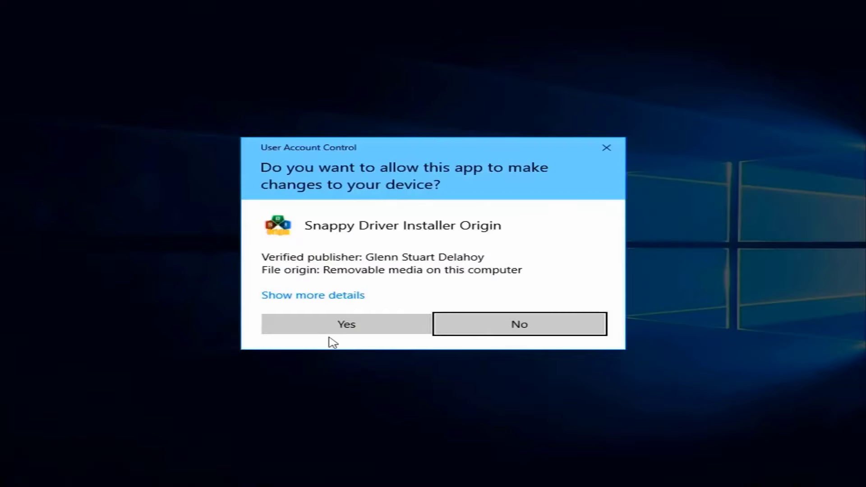
click(338, 324)
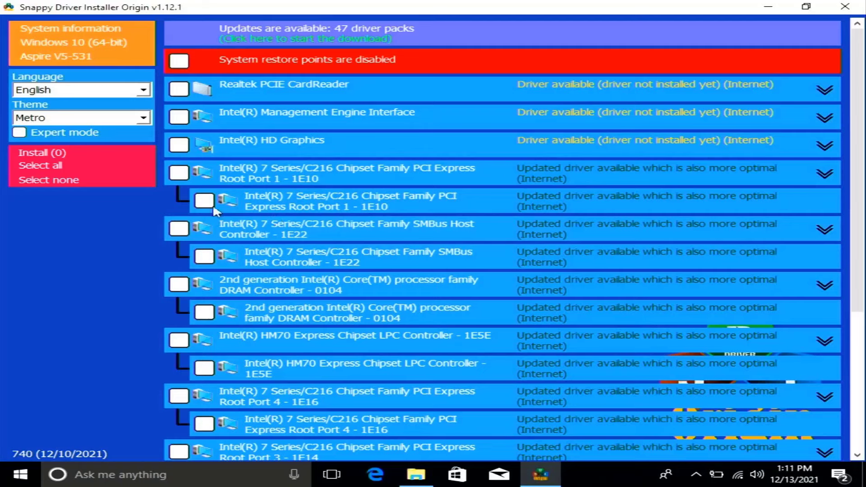
click(69, 134)
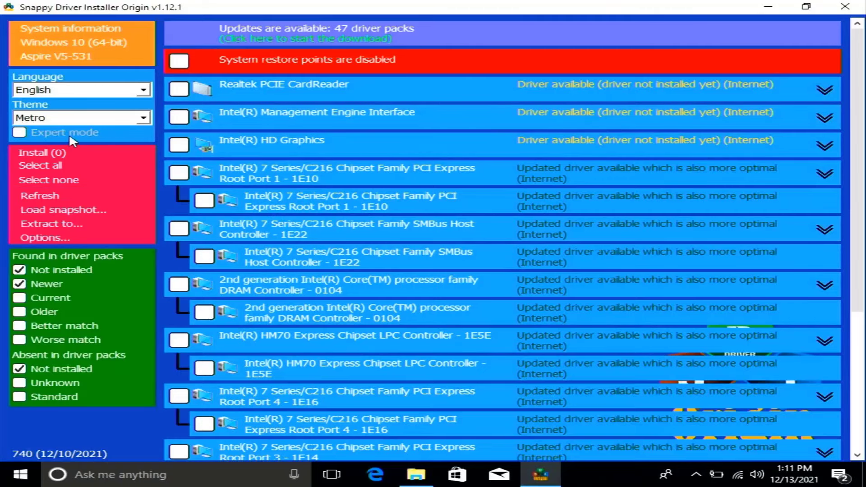
click(19, 283)
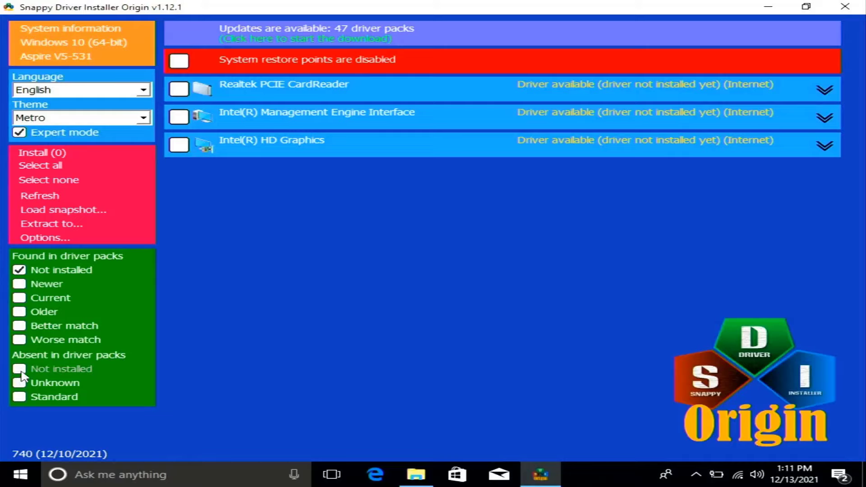
click(18, 369)
Select the Realtek PCIE CardReader, Intel(R) Management Engine Interface and Intel(R) HD Graphics drivers and install them.
click(179, 89)
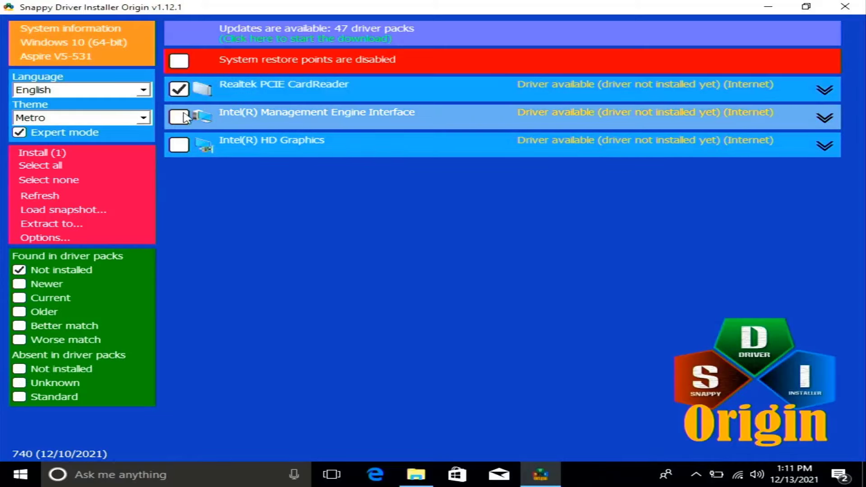
click(179, 117)
click(179, 145)
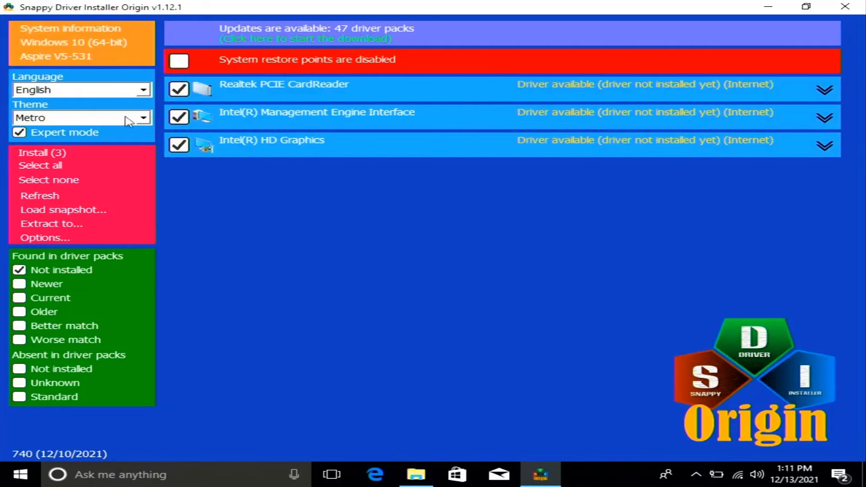
click(57, 153)
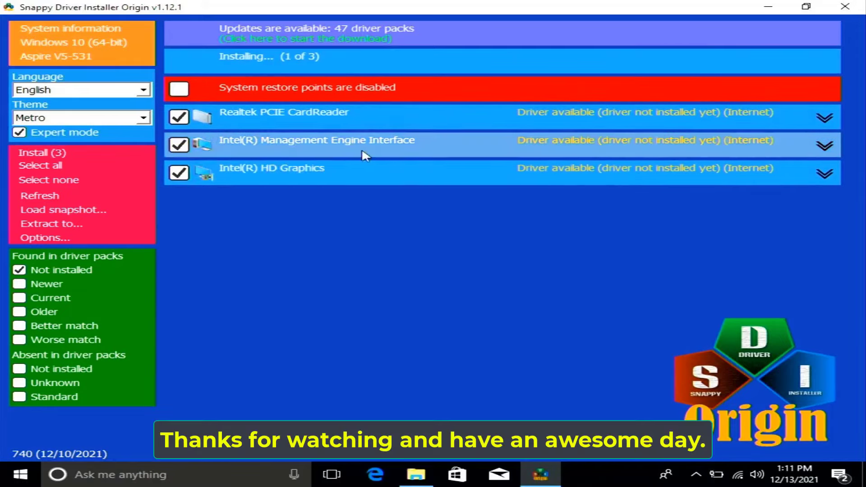